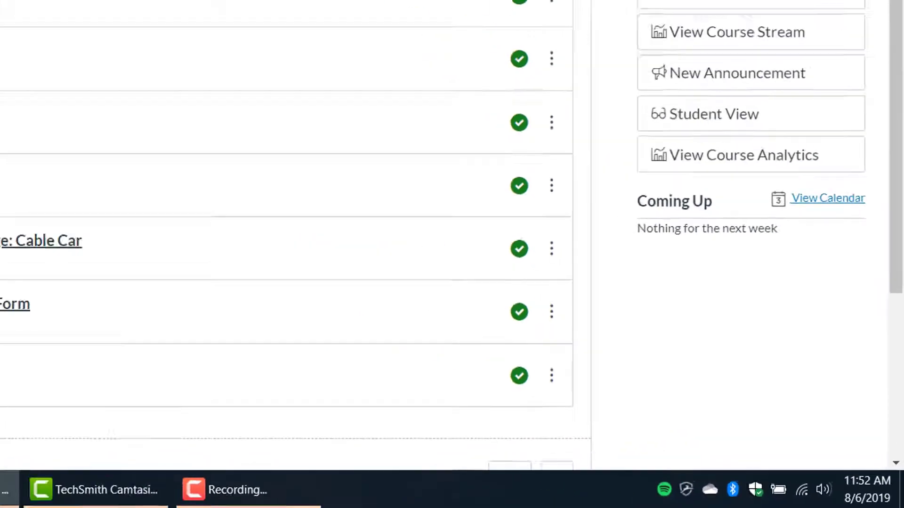
Step: Search the web for "get greenshot" in the new browser tab and open the official Greenshot website from the results
left_click(376, 19)
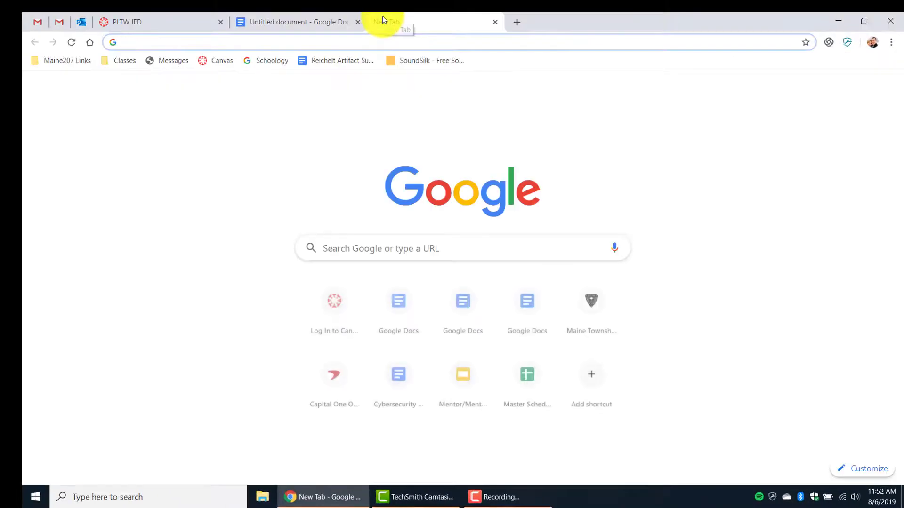
type("g")
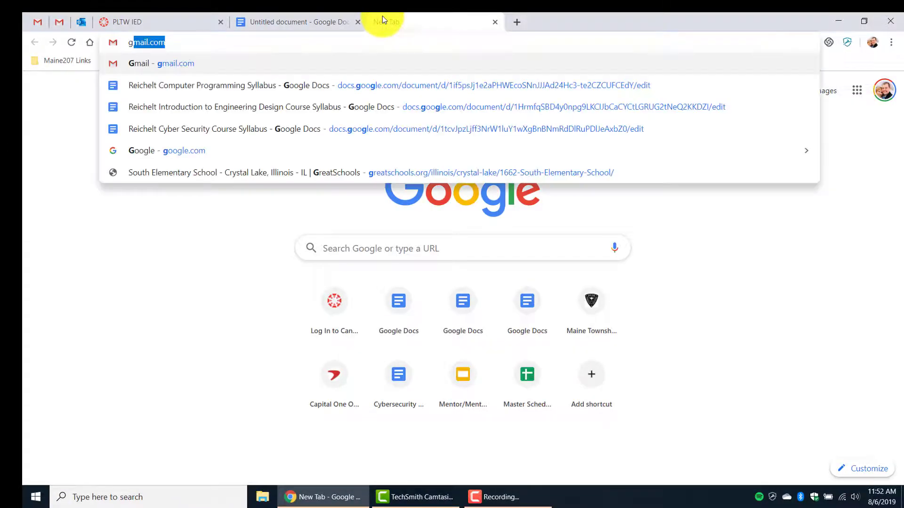
key("BackSpace")
key("BackSpace")
type("get greenshot")
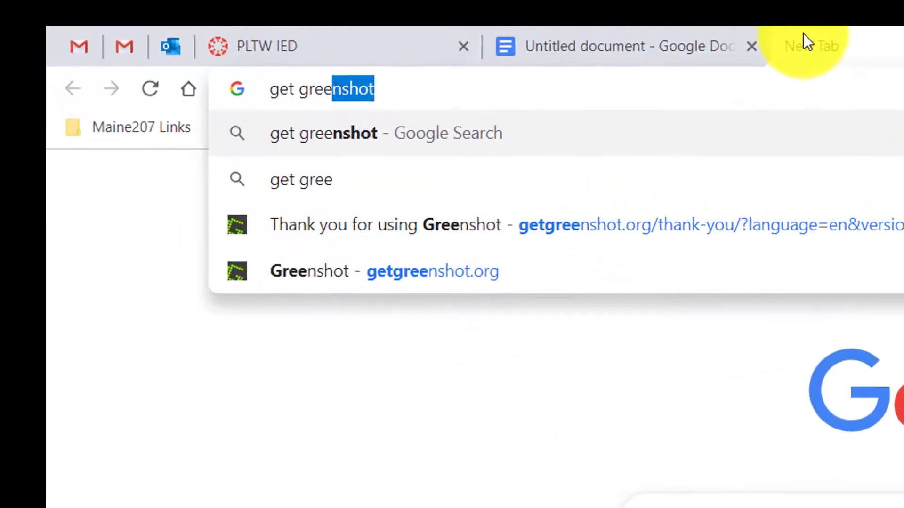
key("Return")
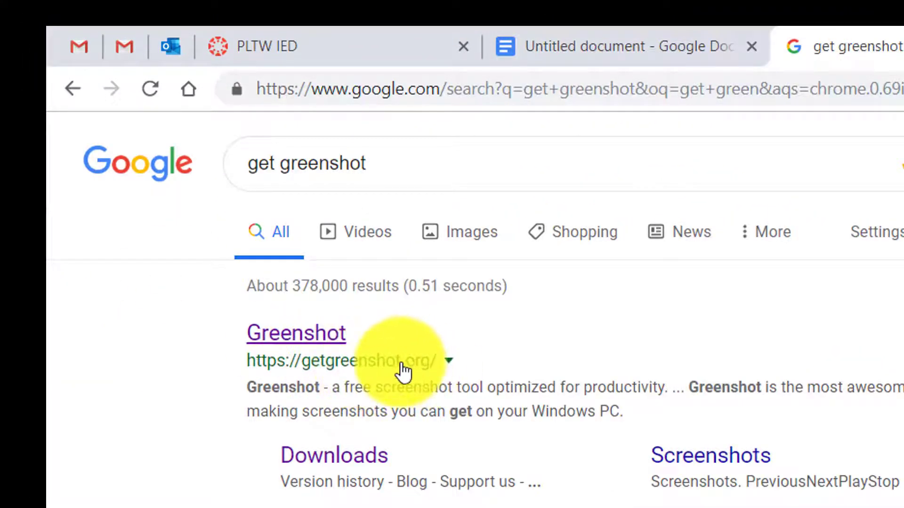
left_click(326, 339)
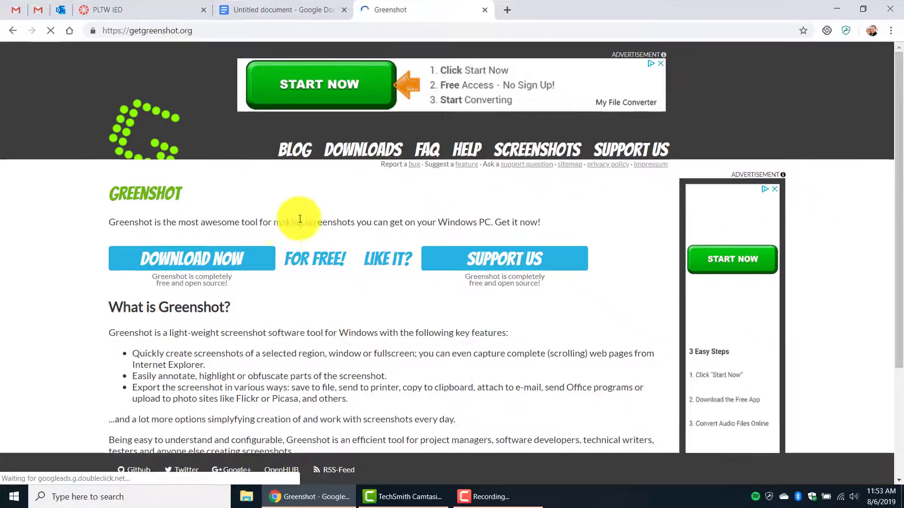
Step: Download the latest stable Windows release of Greenshot and save the installer to the Desktop
scroll(247, 242, "down", 1)
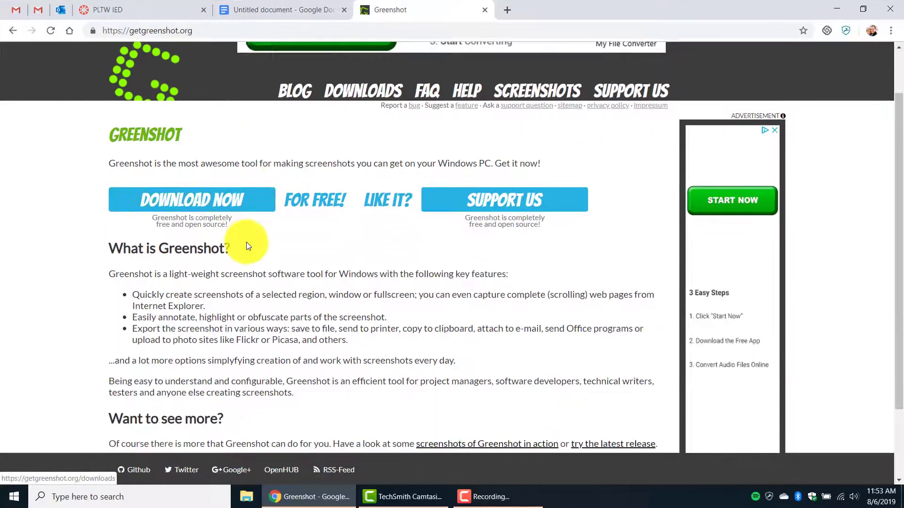
left_click(213, 207)
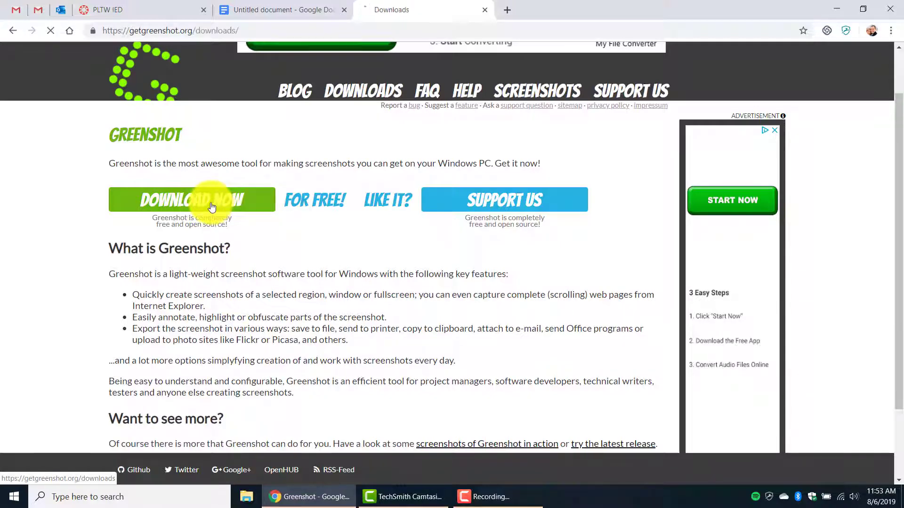
scroll(201, 308, "down", 1)
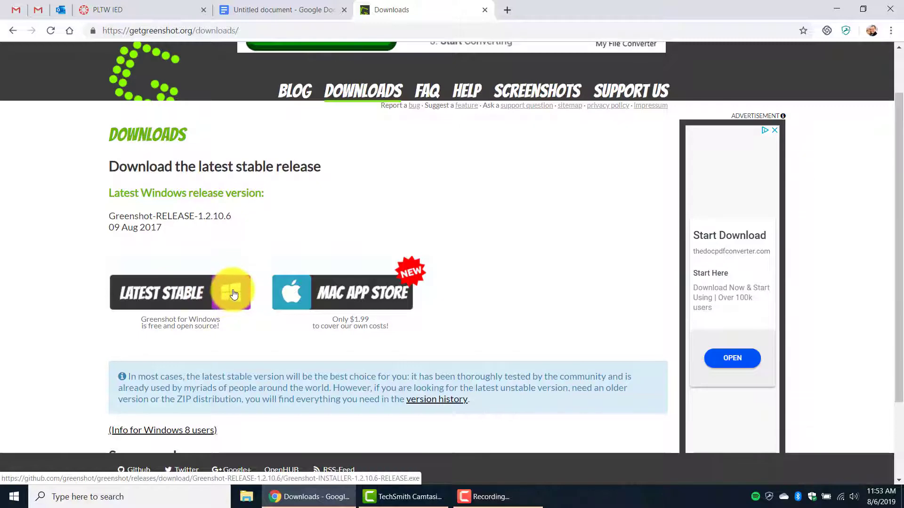
left_click(189, 295)
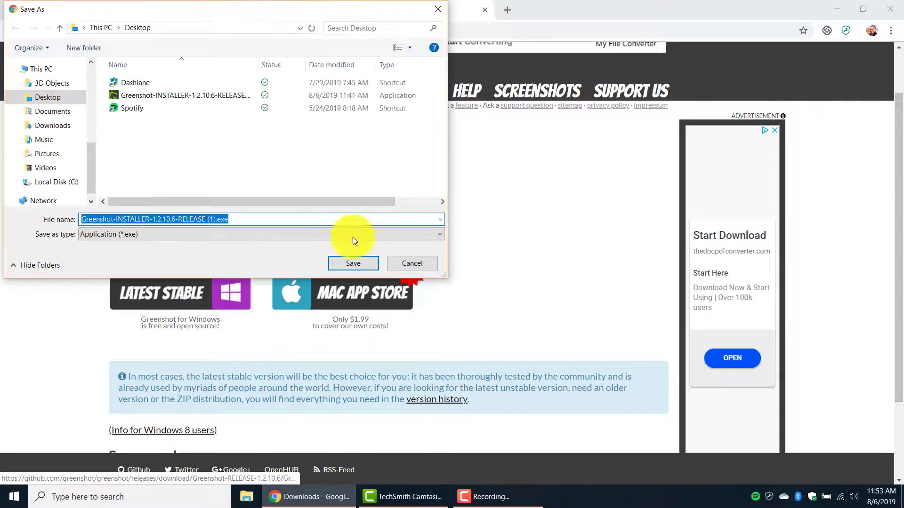
left_click(360, 264)
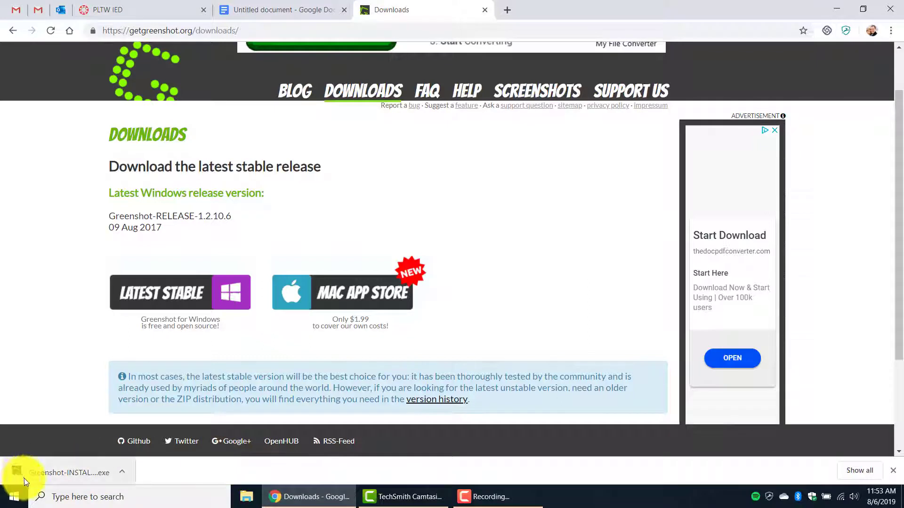
Step: Launch the downloaded Greenshot installer with English as the setup language and accept the license agreement
left_click(50, 471)
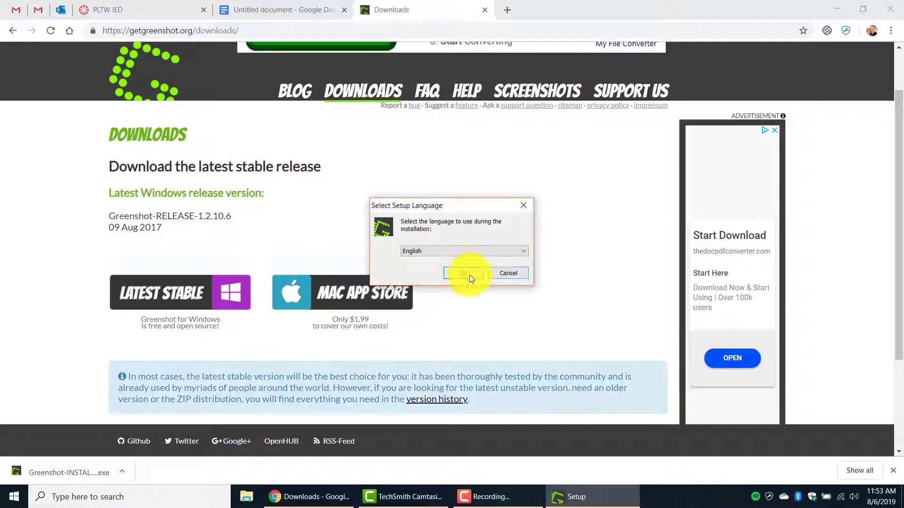
left_click(470, 275)
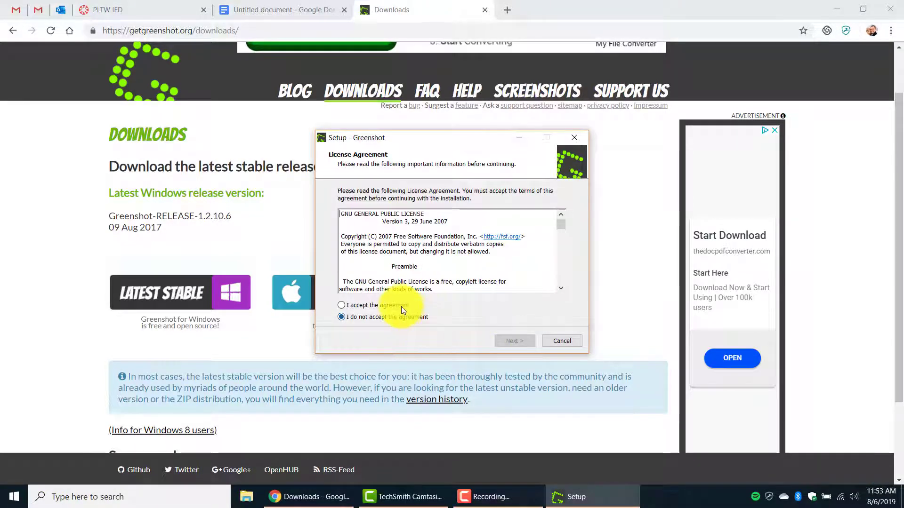
left_click(400, 306)
left_click(510, 342)
left_click(511, 343)
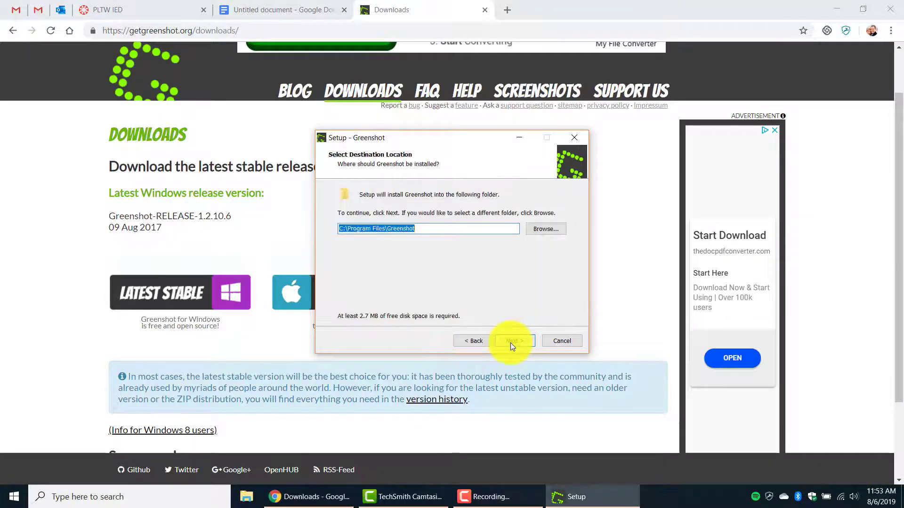
Step: Install Greenshot into C:\Program Files\Greenshot with the default setup options, including starting it with Windows
left_click(510, 343)
left_click(510, 342)
left_click(511, 343)
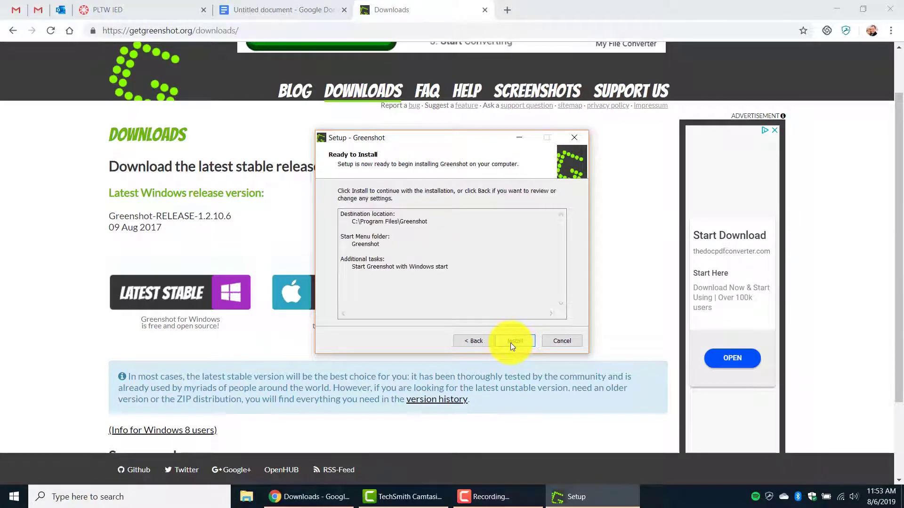
left_click(510, 343)
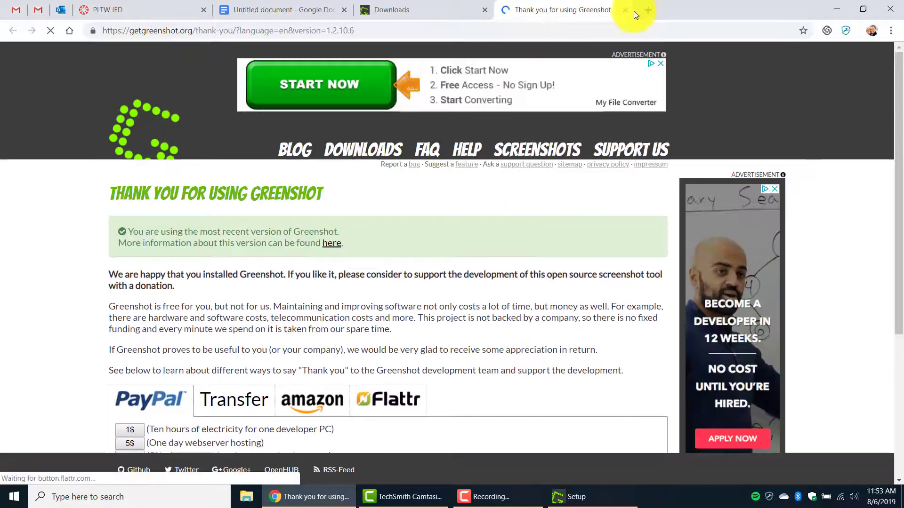
Step: Close the Greenshot thank-you page and finish the setup wizard
left_click(625, 10)
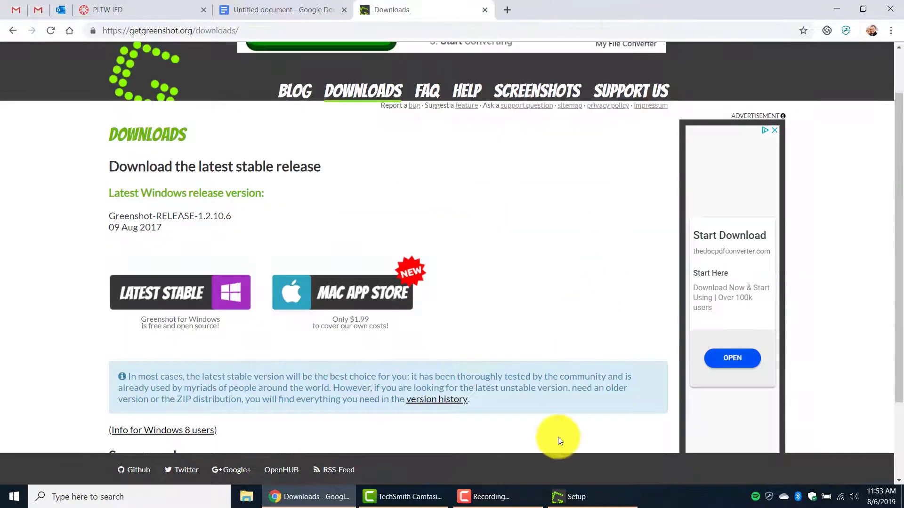
left_click(585, 496)
left_click(517, 340)
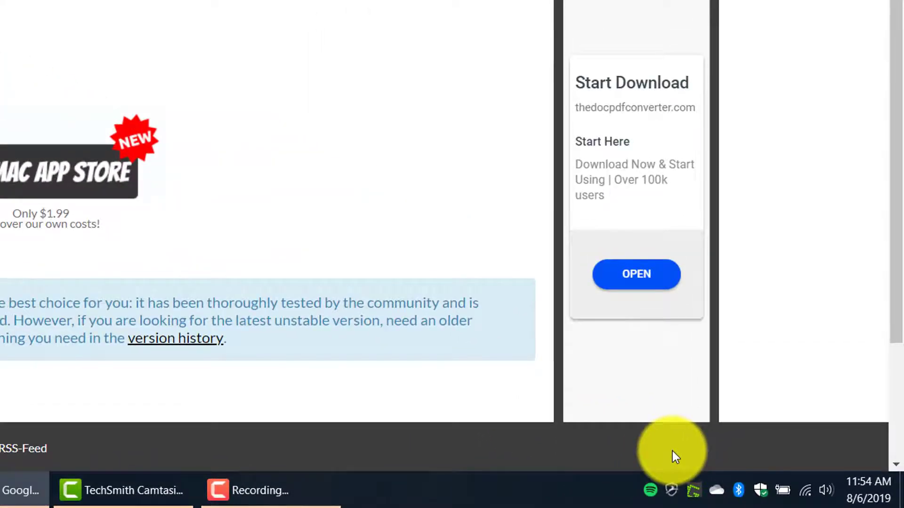
Step: Capture a region covering the whole 1920 x 1080 screen with Greenshot
right_click(696, 490)
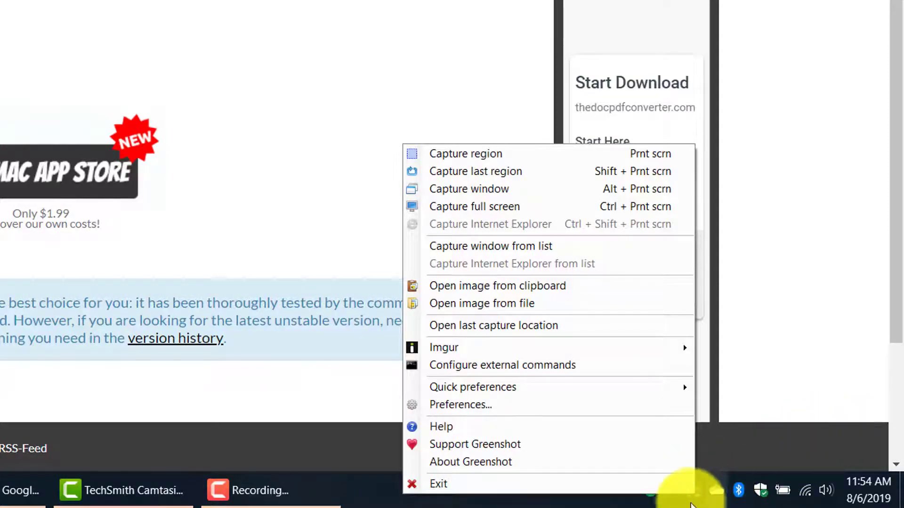
left_click(548, 156)
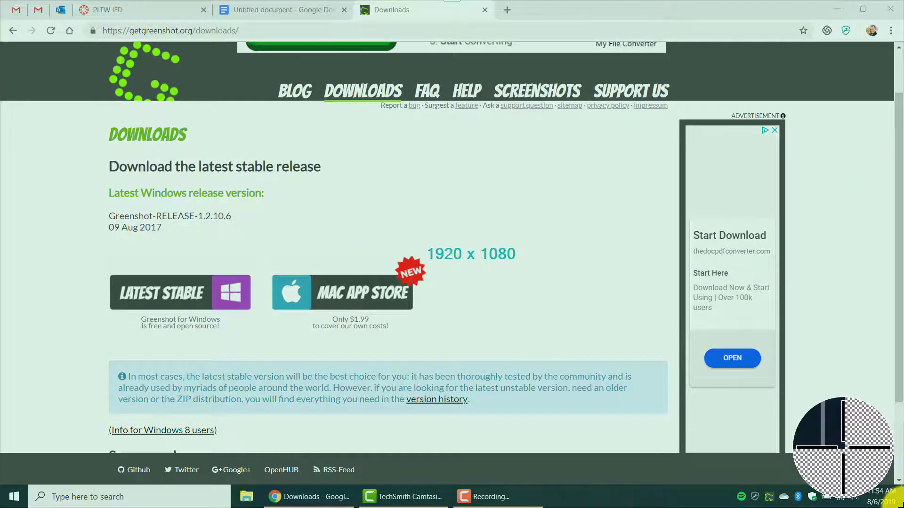
left_click(843, 448)
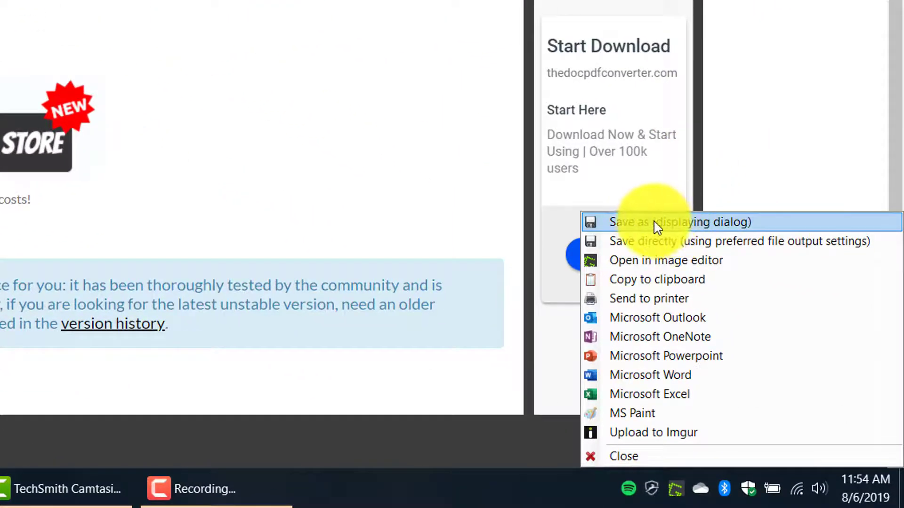
left_click(668, 224)
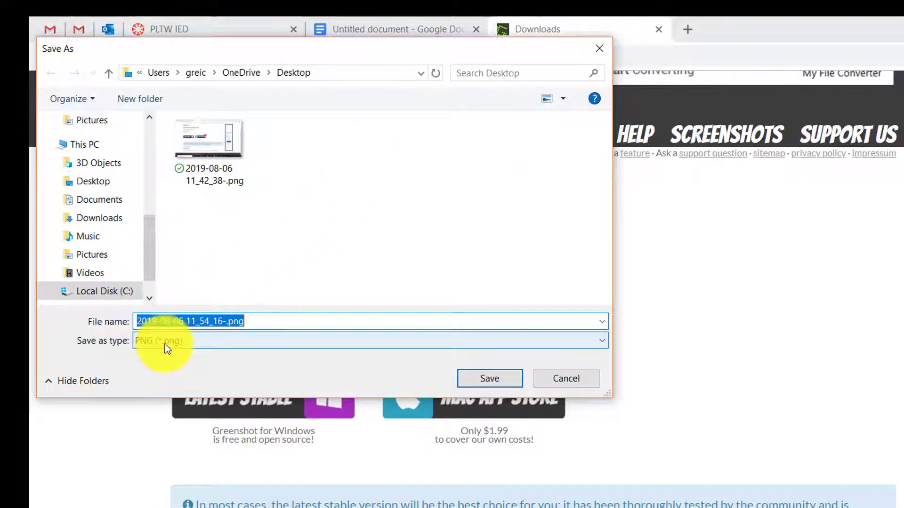
left_click_drag(151, 257, 162, 288)
left_click_drag(164, 272, 168, 247)
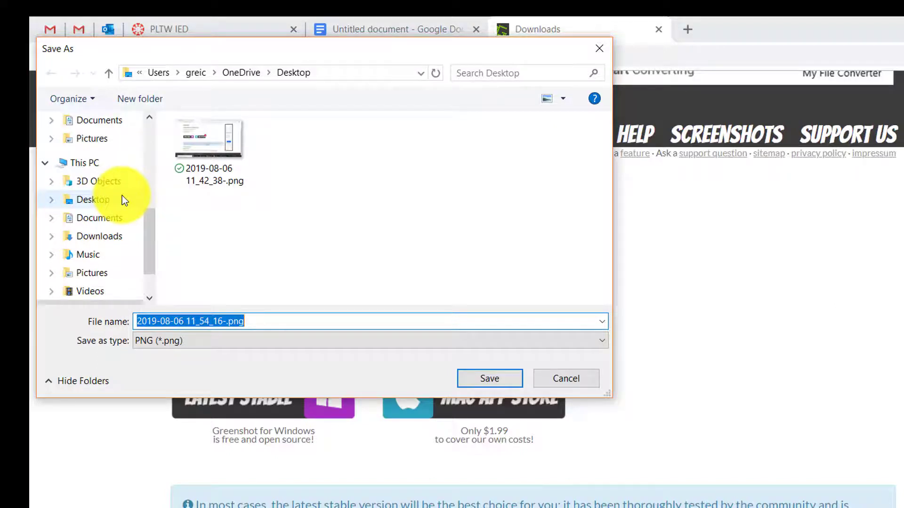
left_click(45, 163)
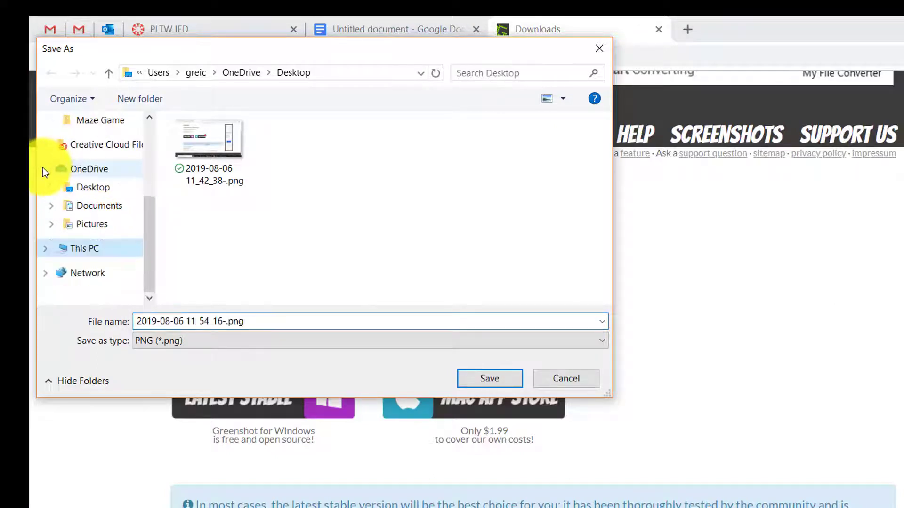
left_click(45, 248)
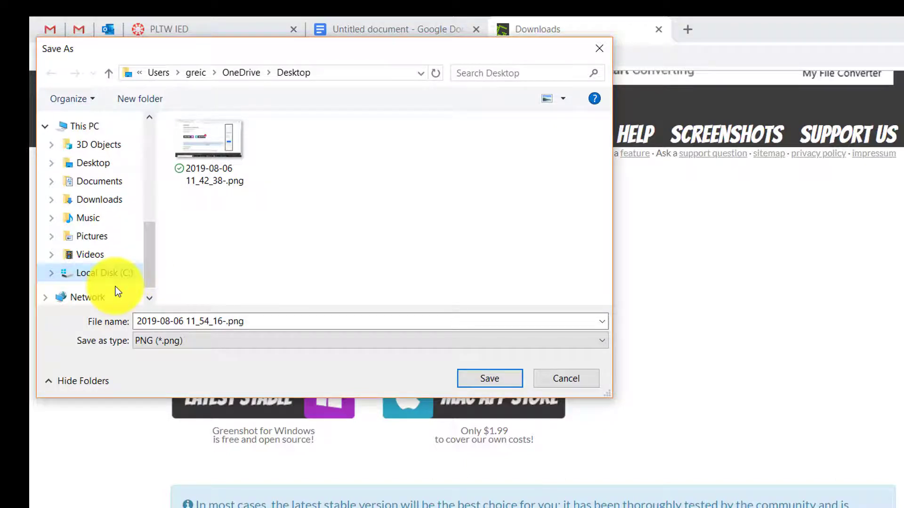
left_click(513, 380)
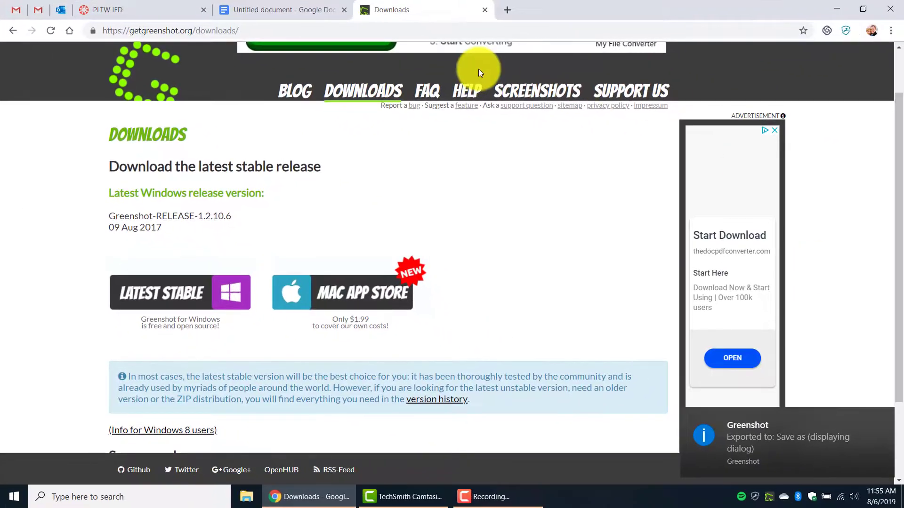
left_click(768, 498)
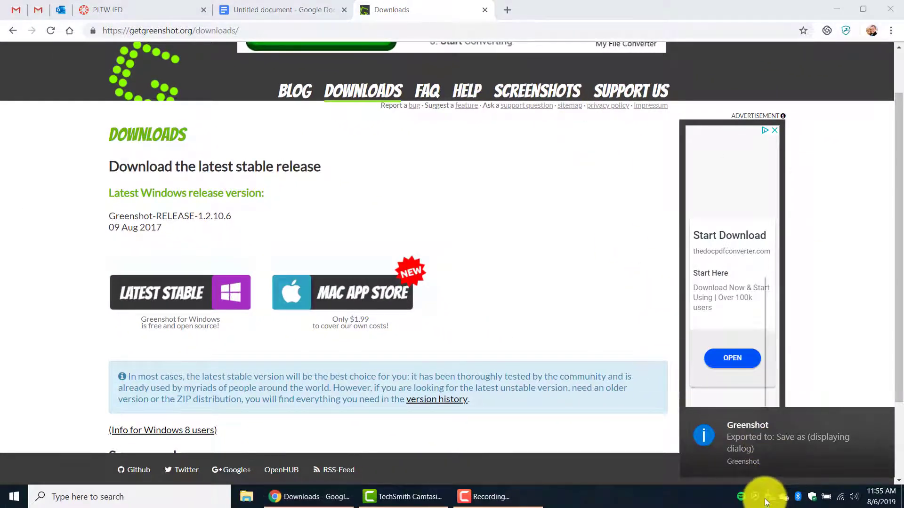
double_click(766, 498)
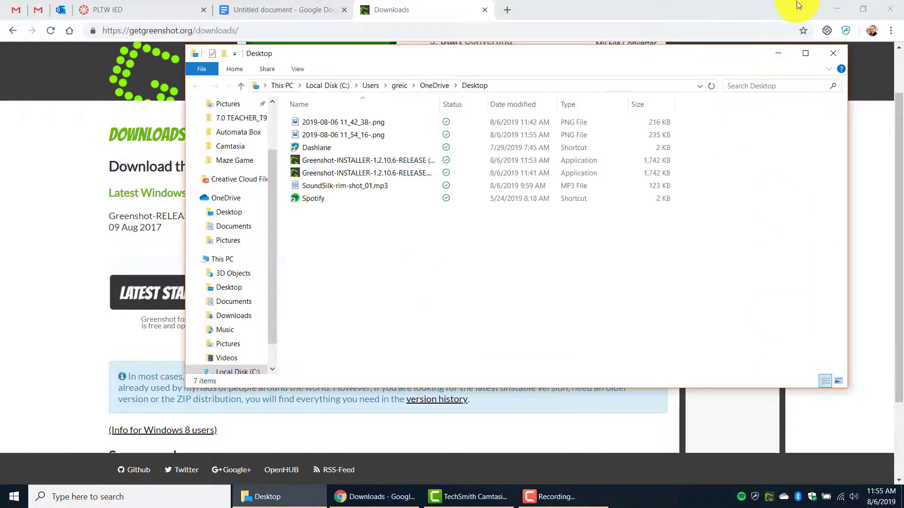
left_click(832, 56)
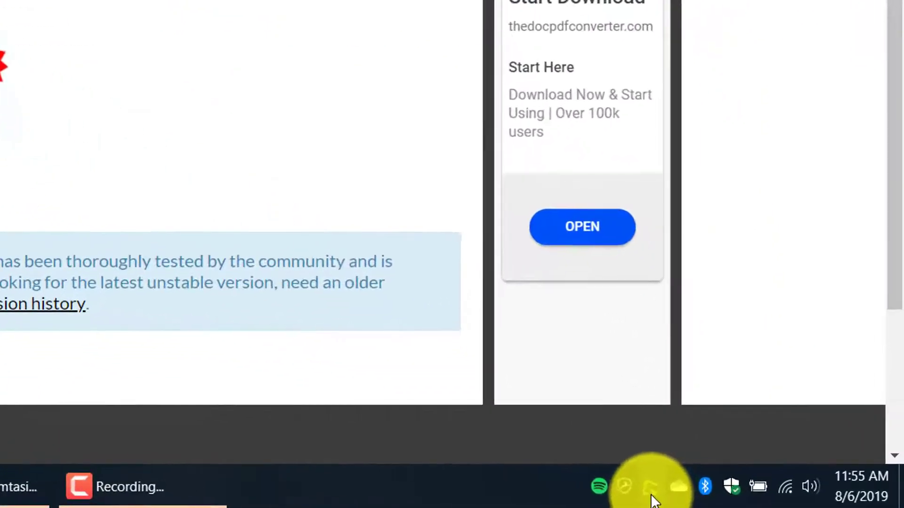
right_click(652, 498)
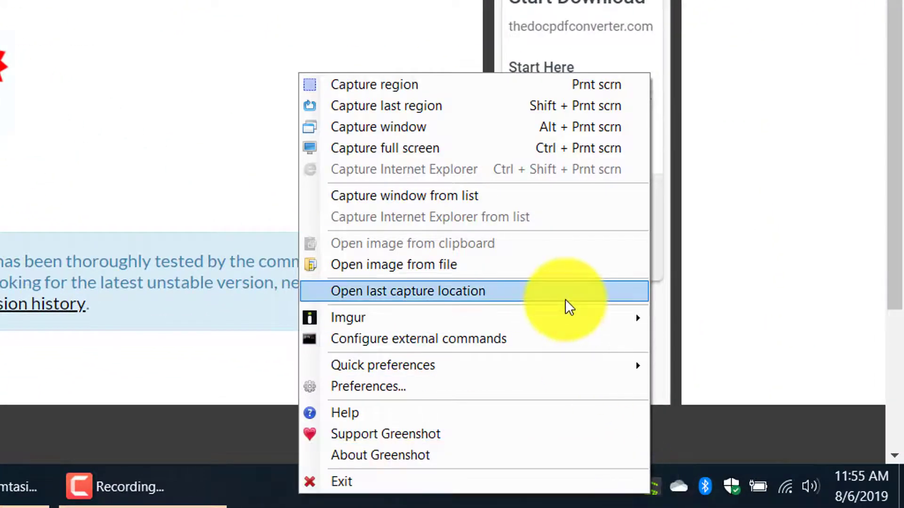
left_click(470, 294)
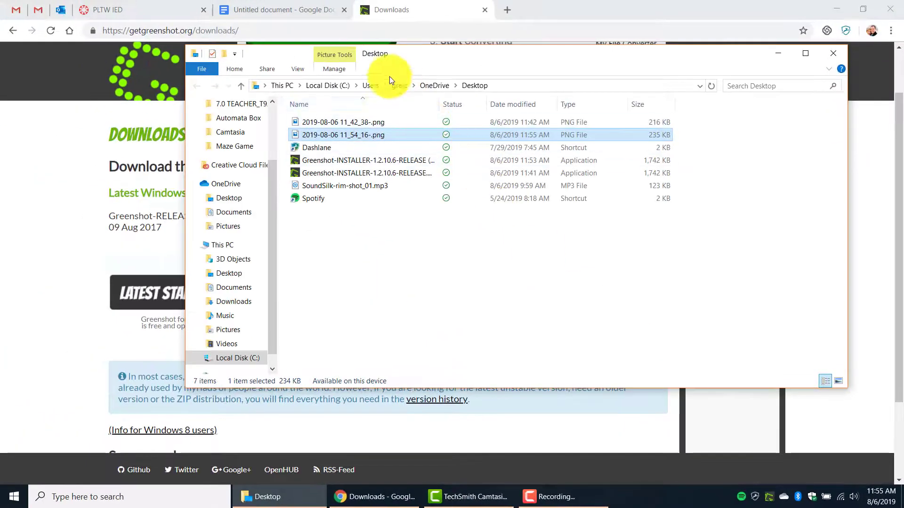
left_click(539, 89)
left_click(397, 139)
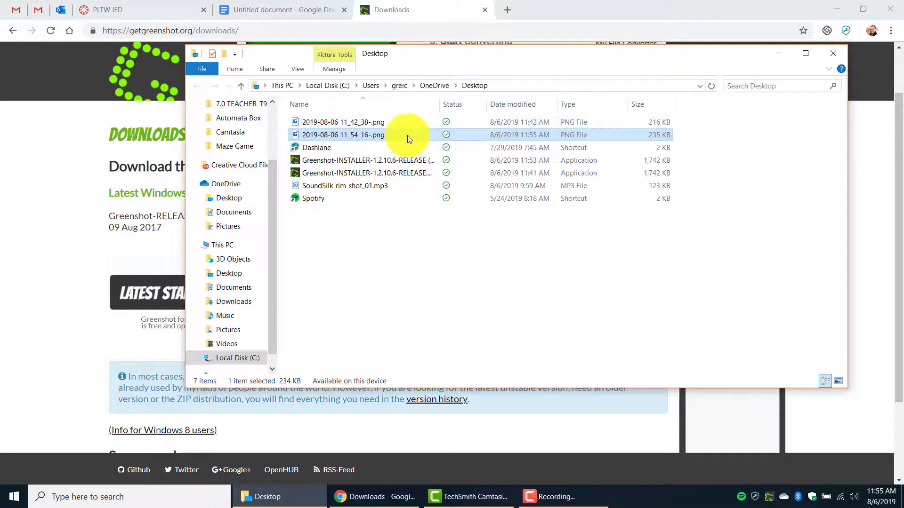
double_click(407, 135)
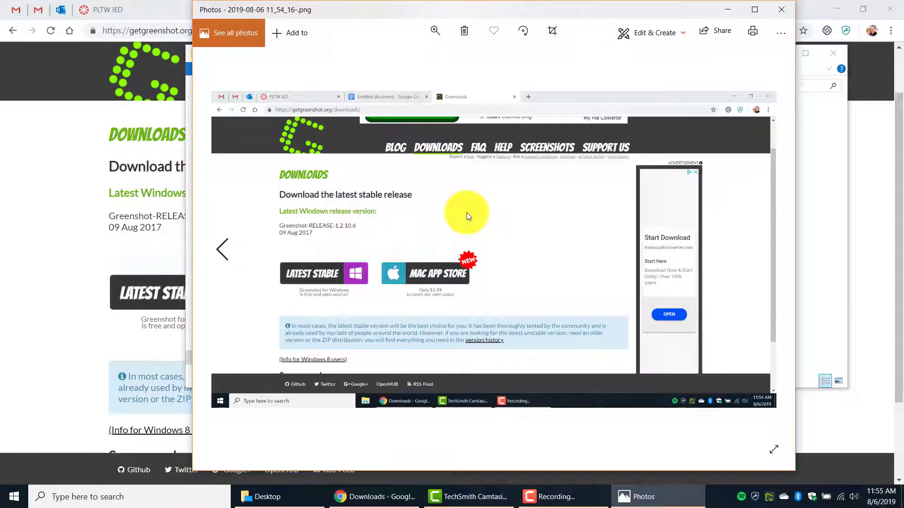
Step: Switch to Gmail in the browser, start a new message and enter the recipient
left_click(11, 50)
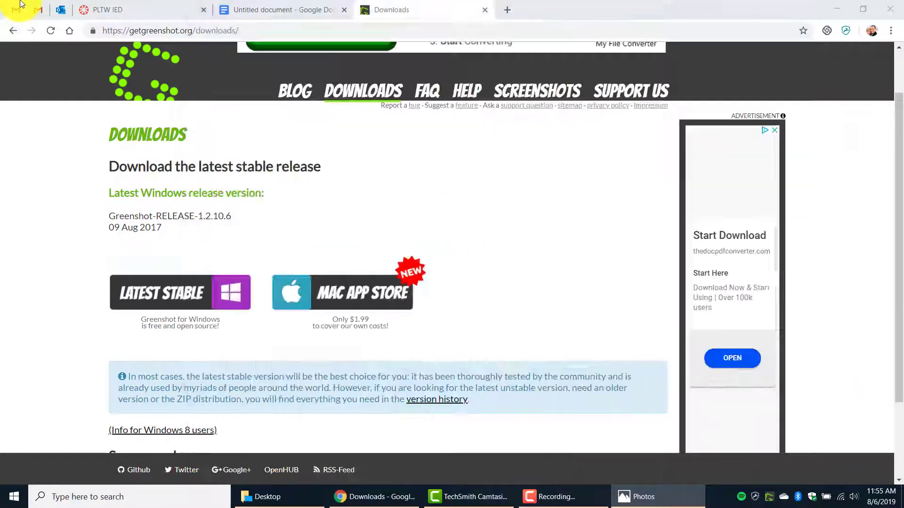
left_click(16, 11)
left_click(57, 107)
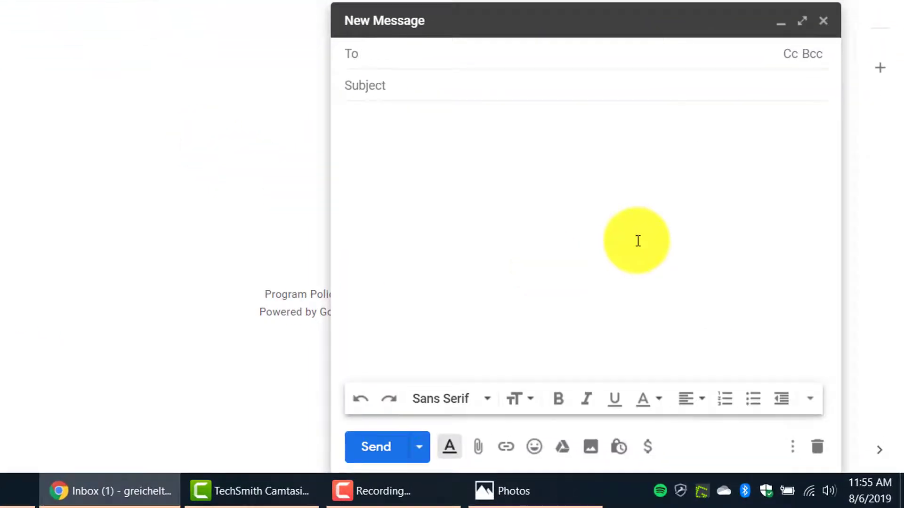
type("grei")
key("Return")
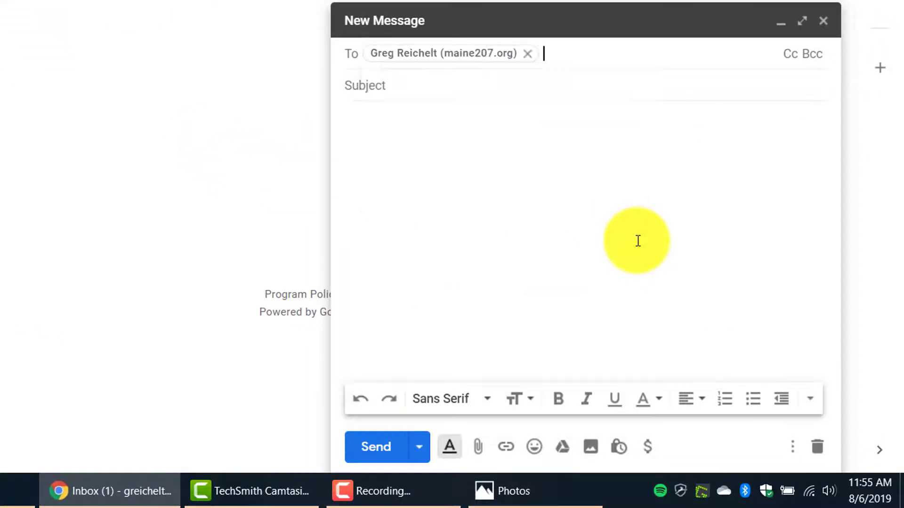
left_click(432, 79)
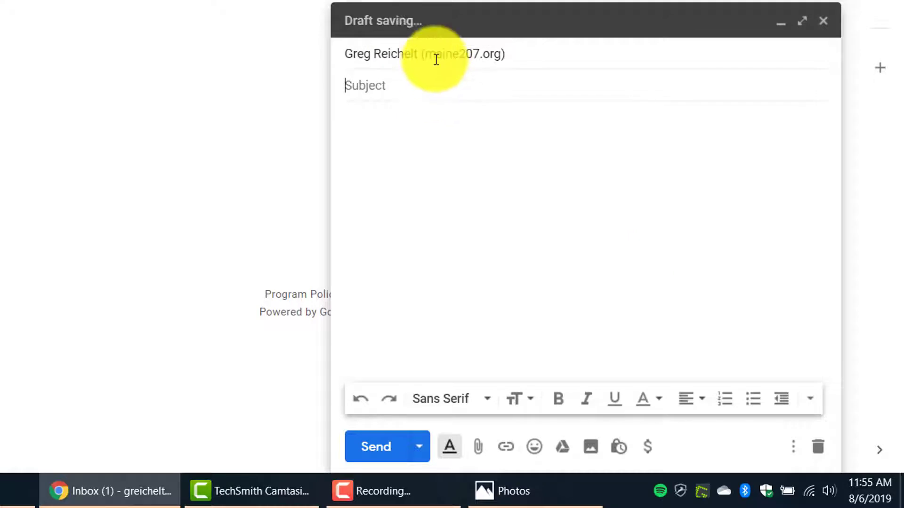
type("here is a screenshot")
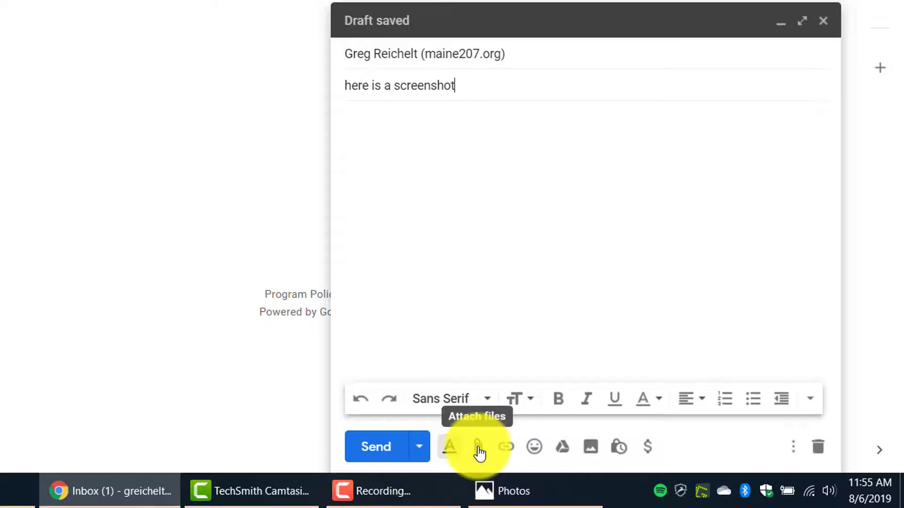
left_click(477, 450)
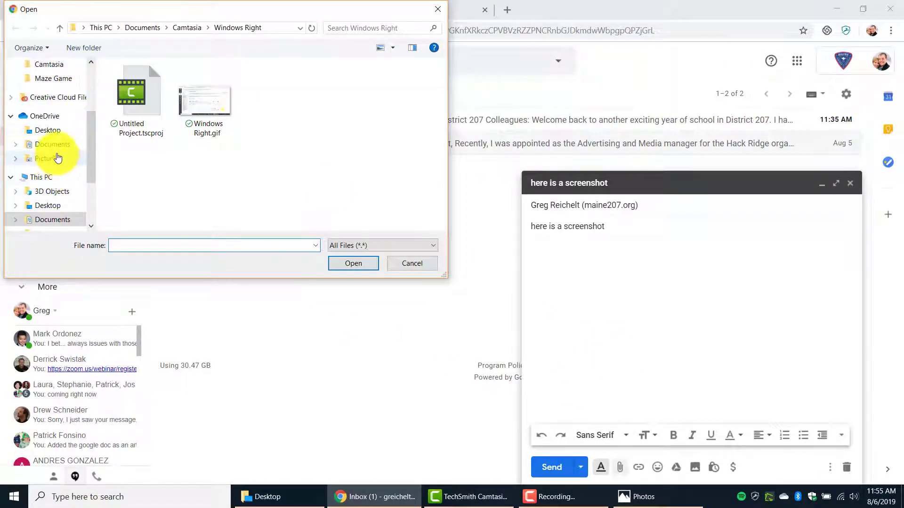
left_click(52, 144)
left_click(317, 66)
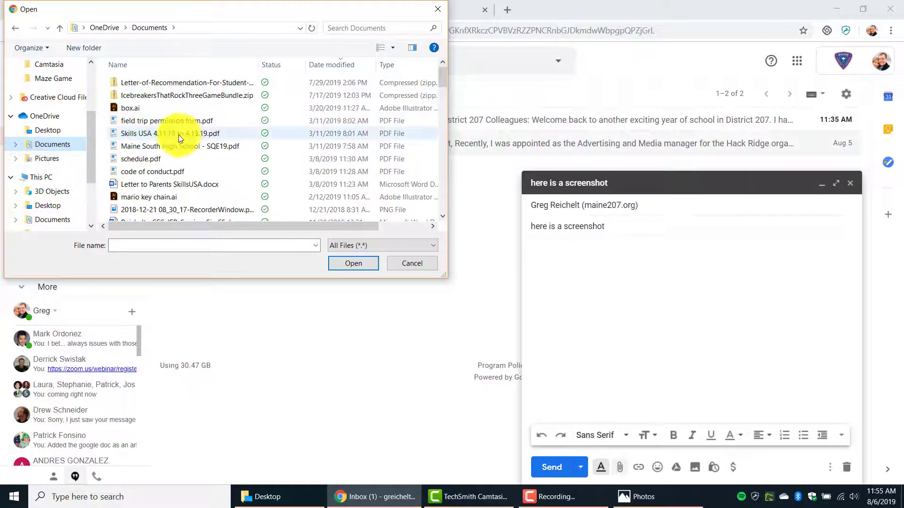
left_click(59, 207)
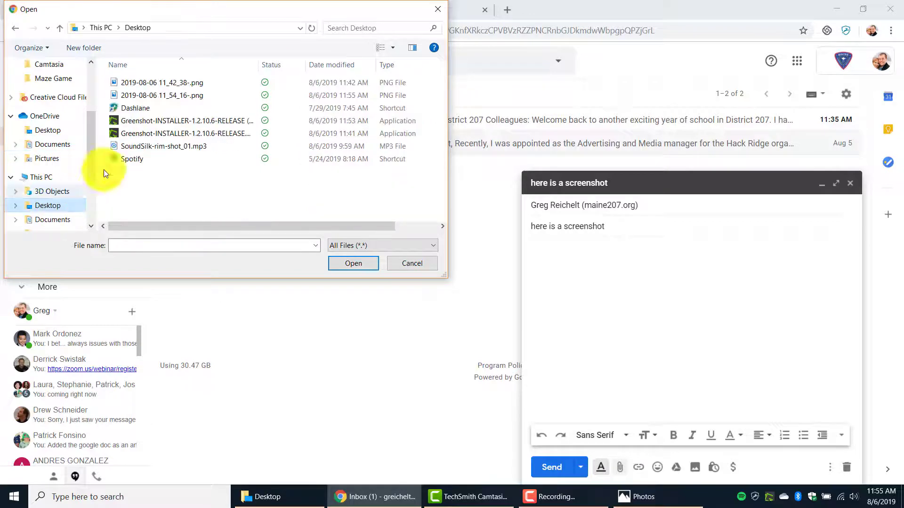
left_click(178, 84)
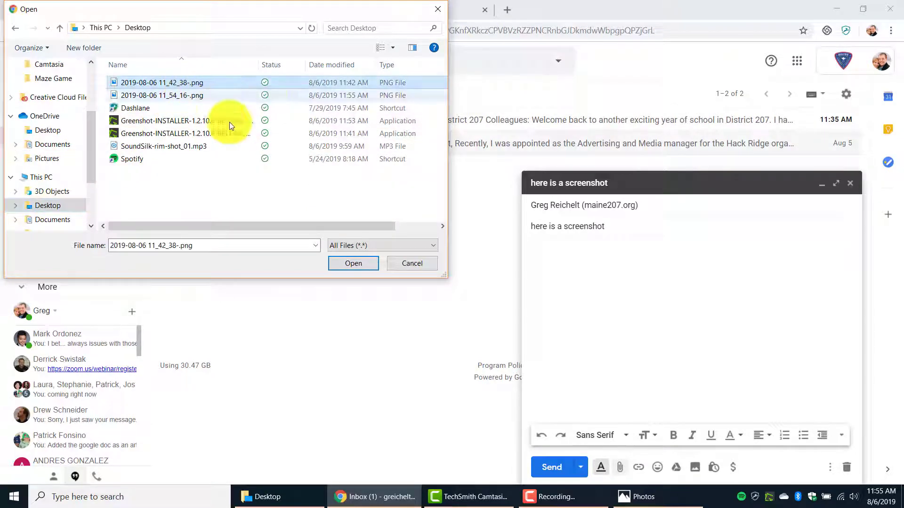
left_click(352, 267)
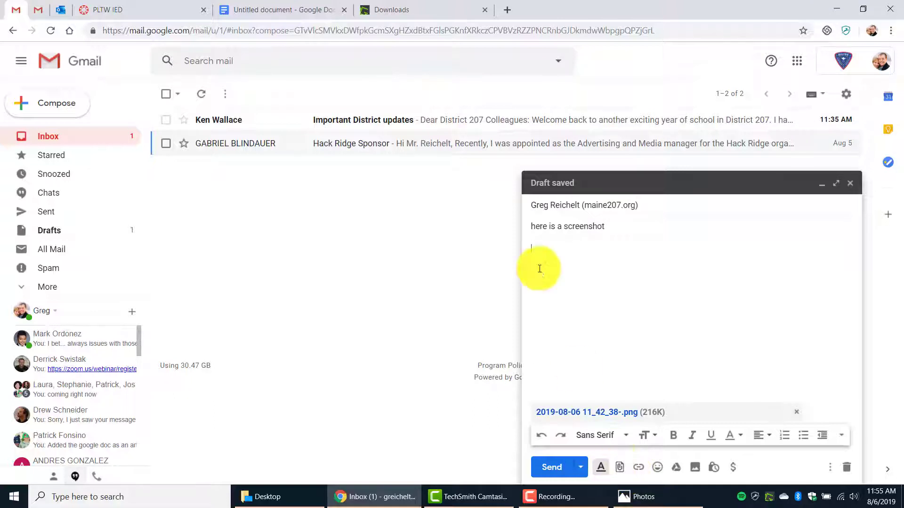
Step: Bring up the untitled Google Docs document, minimize the browser and close the screenshot open in Photos
left_click(240, 10)
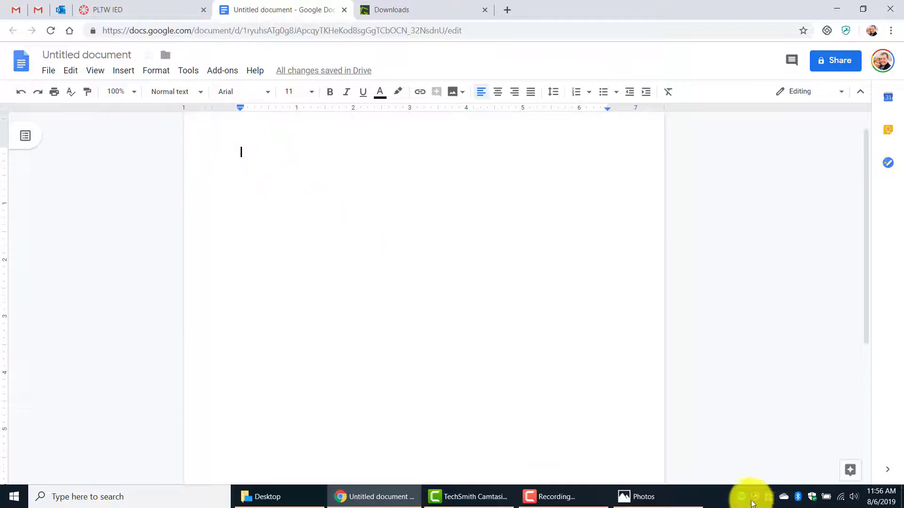
mouse_move(649, 500)
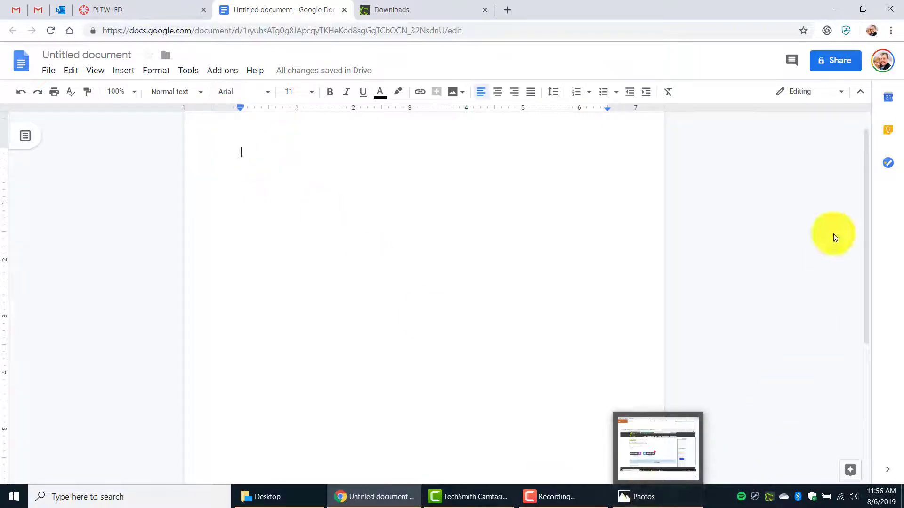
left_click(837, 9)
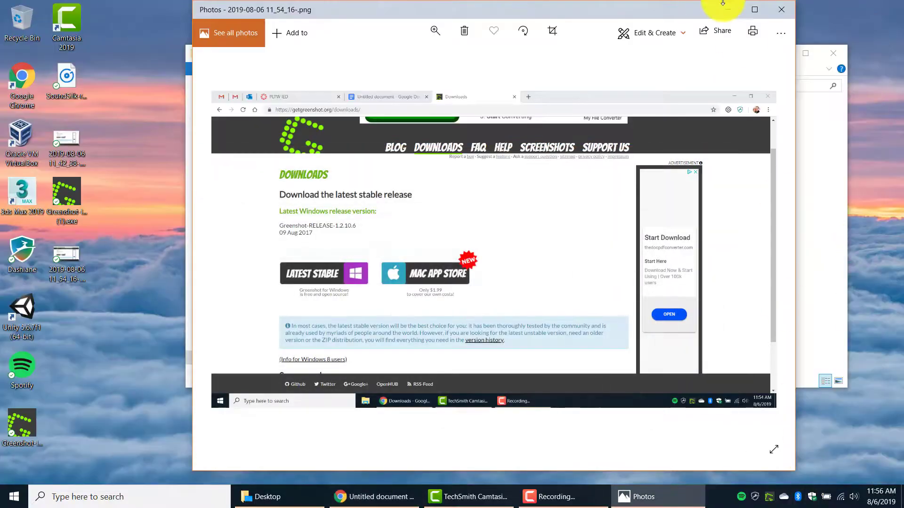
left_click(781, 9)
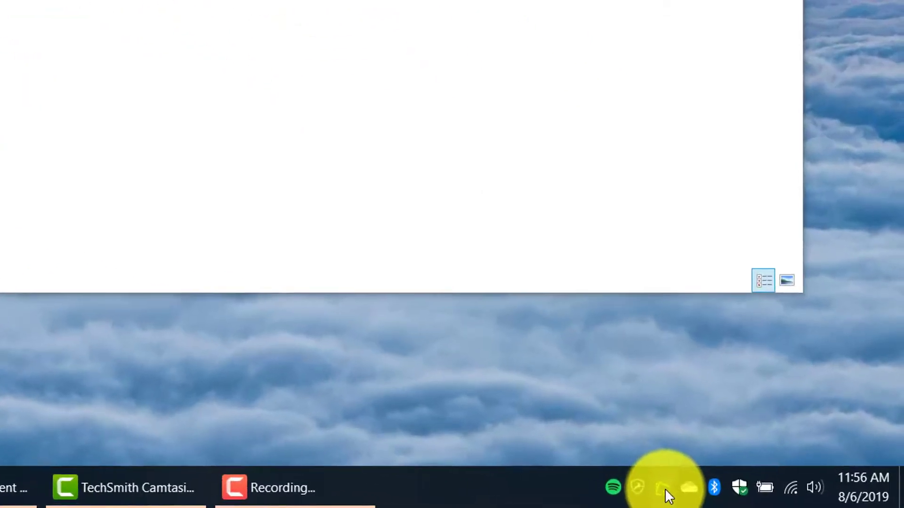
Step: Capture a region covering the whole 1920 x 1080 screen with Greenshot and copy it to the clipboard
right_click(724, 497)
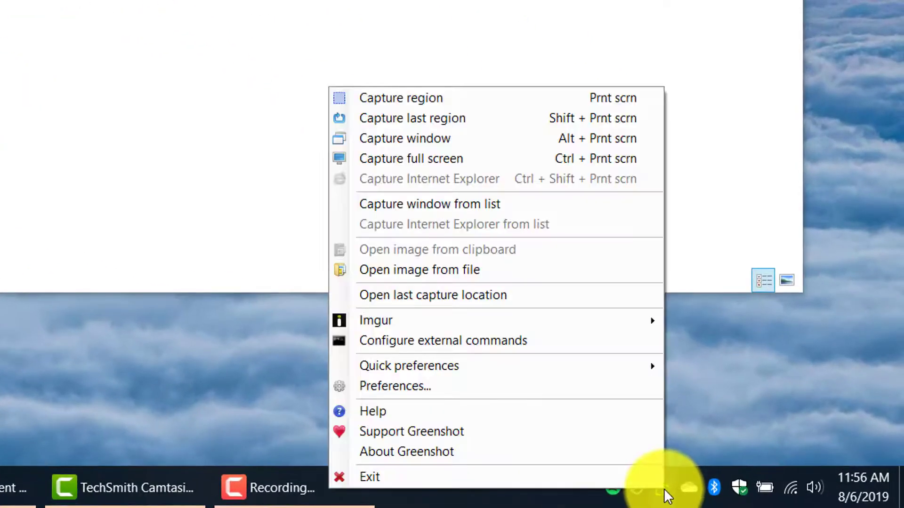
left_click(543, 100)
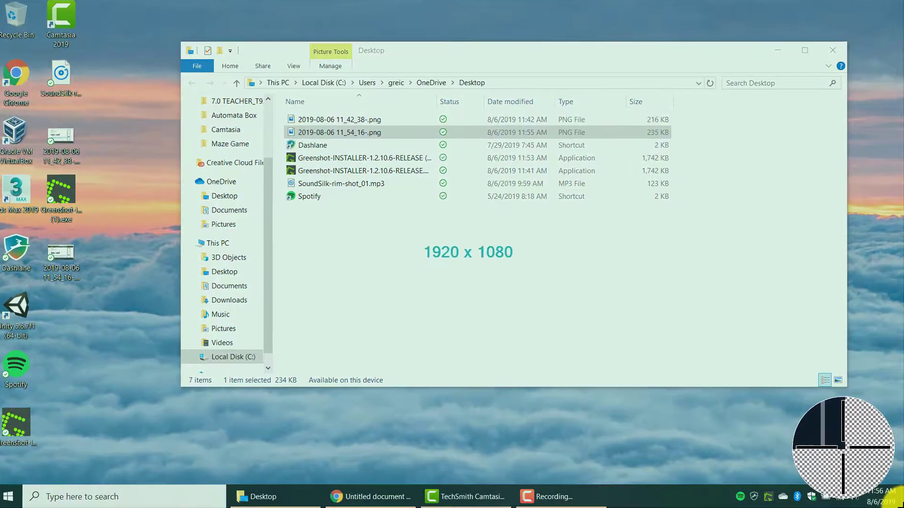
left_click(852, 466)
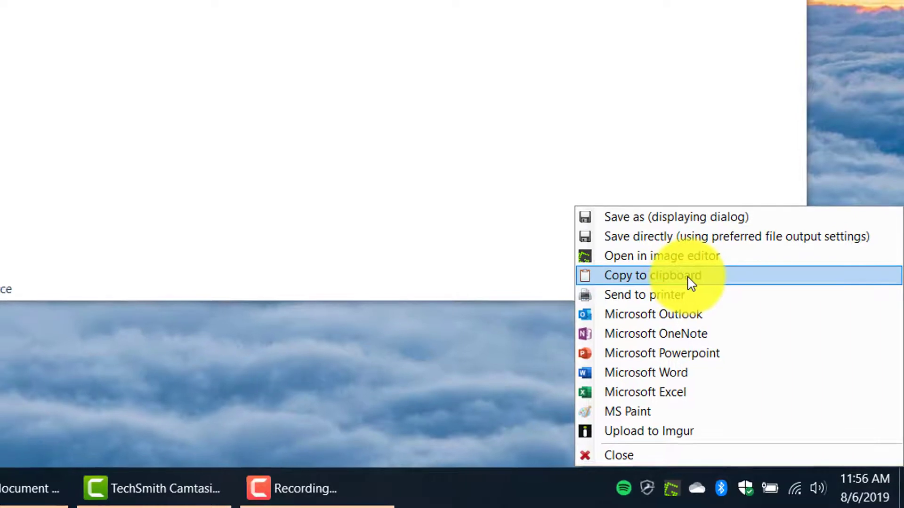
left_click(682, 274)
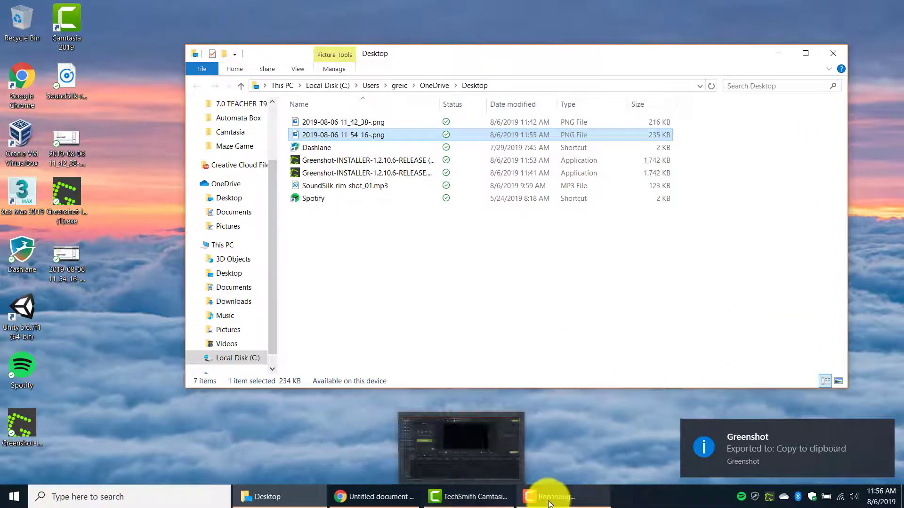
Step: Switch back to the untitled Google Docs document and paste the full-screen capture at its beginning
left_click(382, 496)
left_click(252, 169)
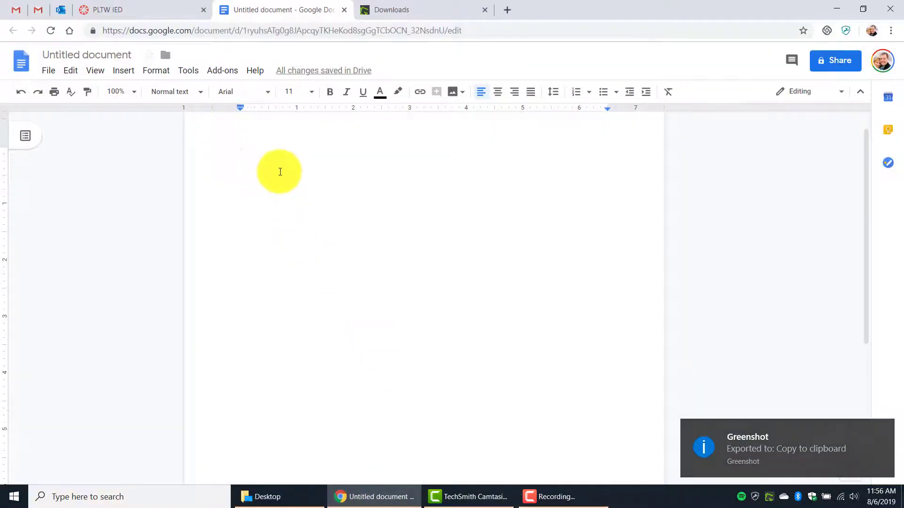
right_click(260, 160)
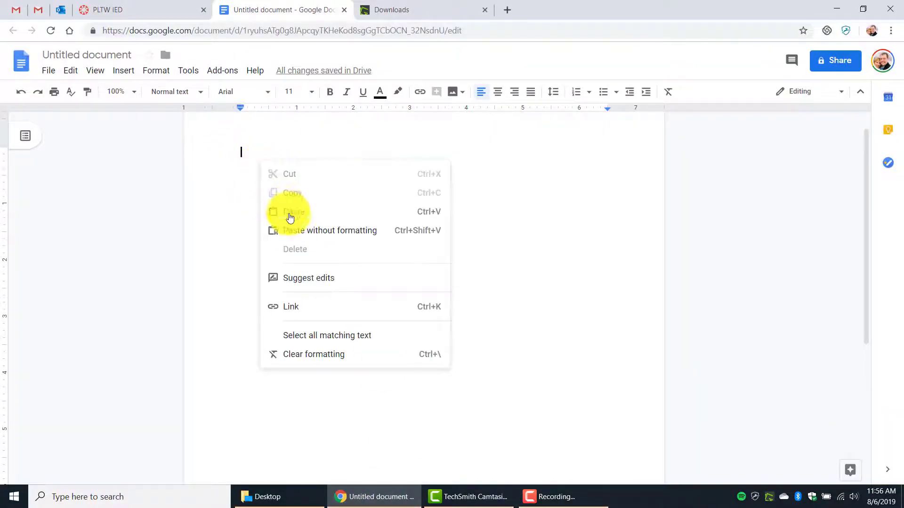
key("ctrl+v")
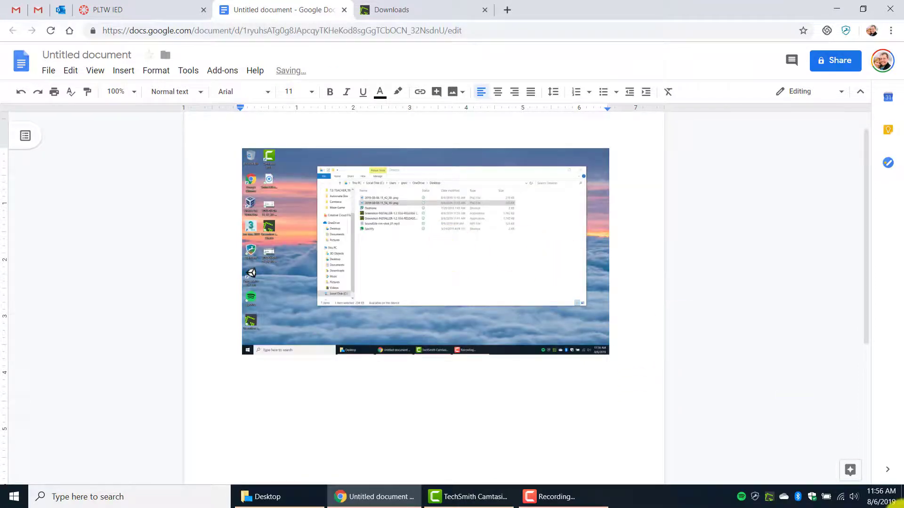
Step: Capture a small Greenshot region around the document's logo, title and File to Add-ons menu names, and copy it to the clipboard
left_click(773, 503)
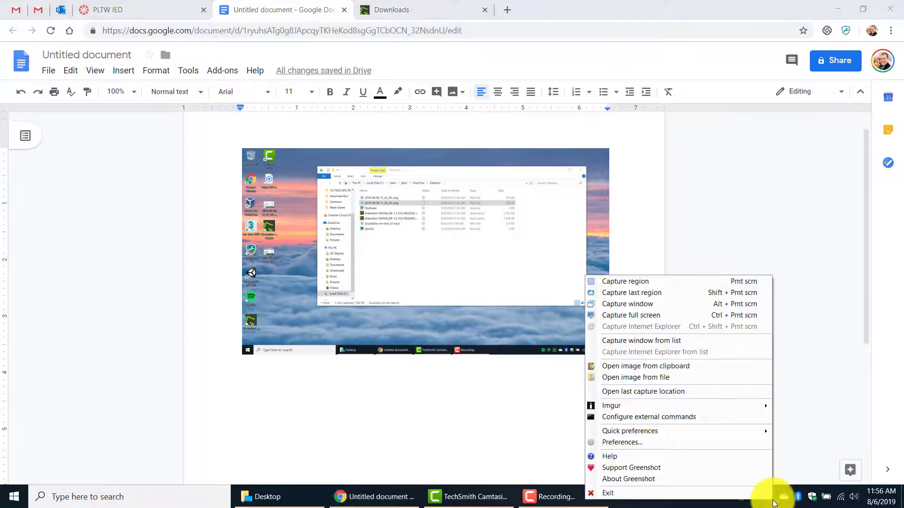
left_click(694, 283)
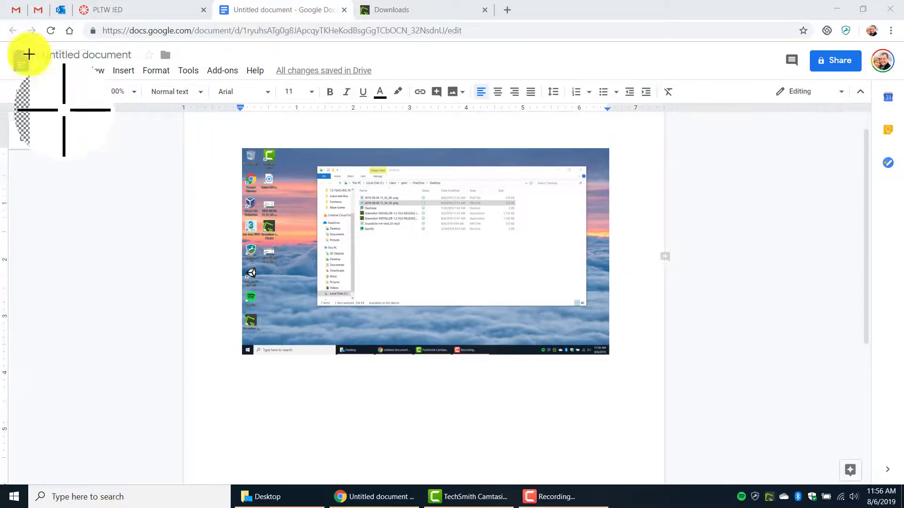
left_click_drag(26, 52, 239, 85)
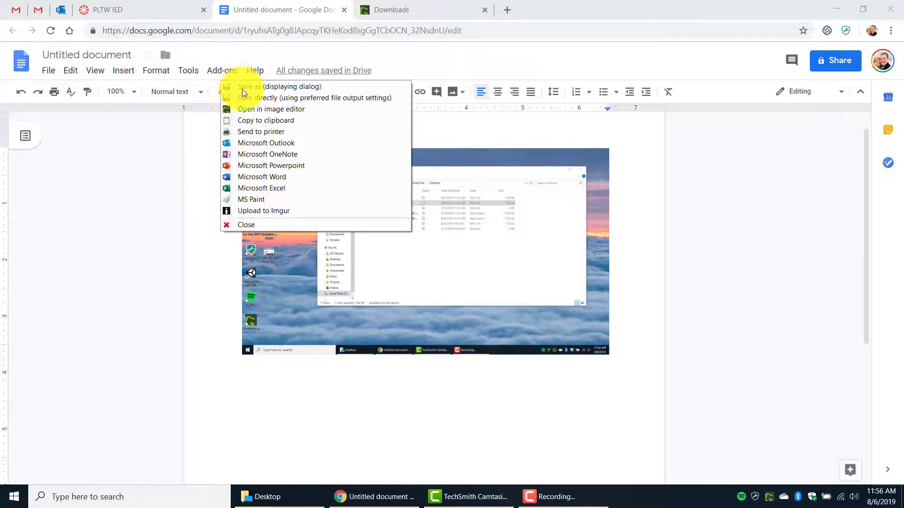
left_click(266, 120)
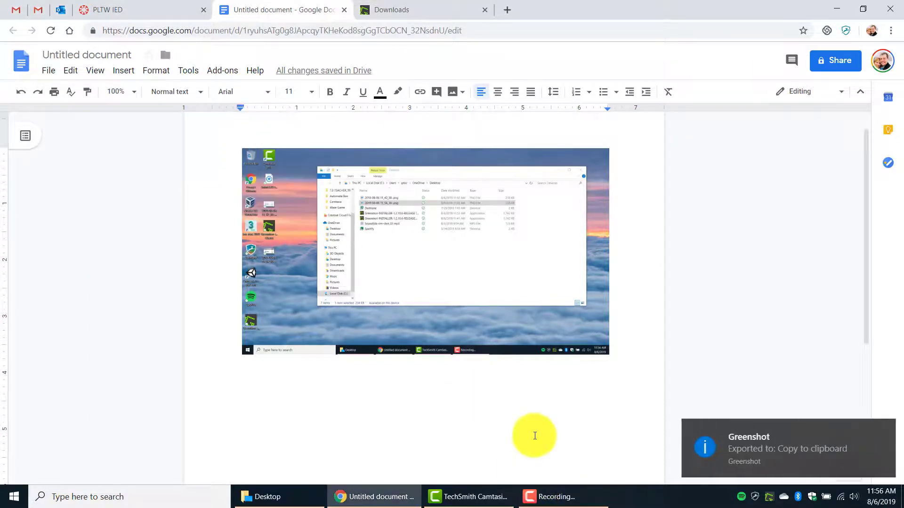
Step: Paste the small region capture on a new line below the desktop screenshot in the document
left_click(620, 355)
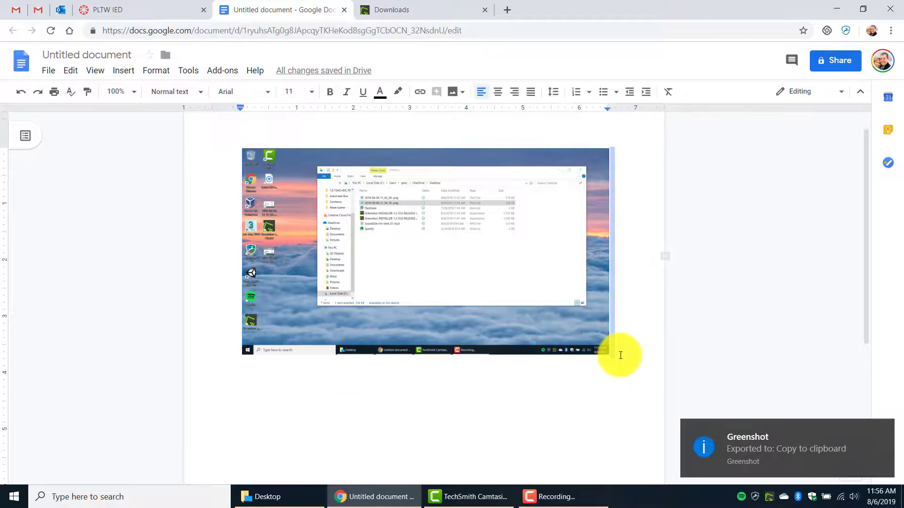
key("Return")
key("ctrl+v")
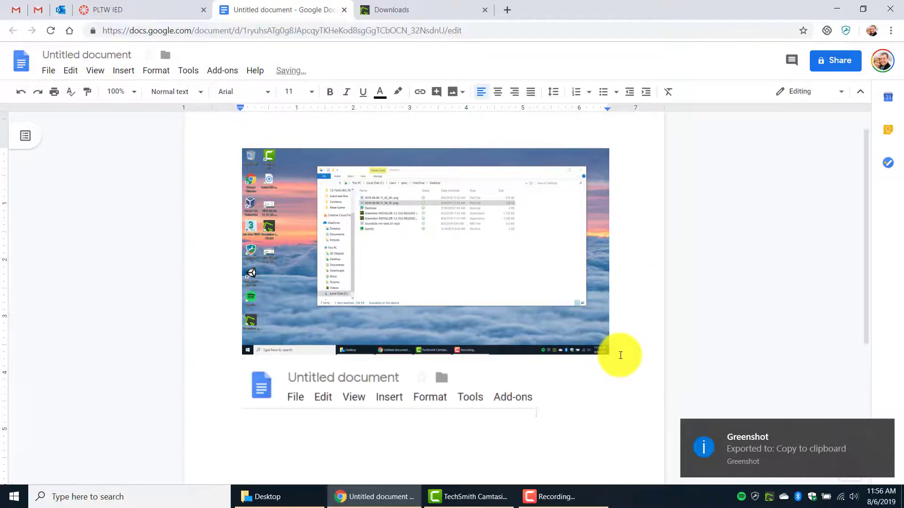